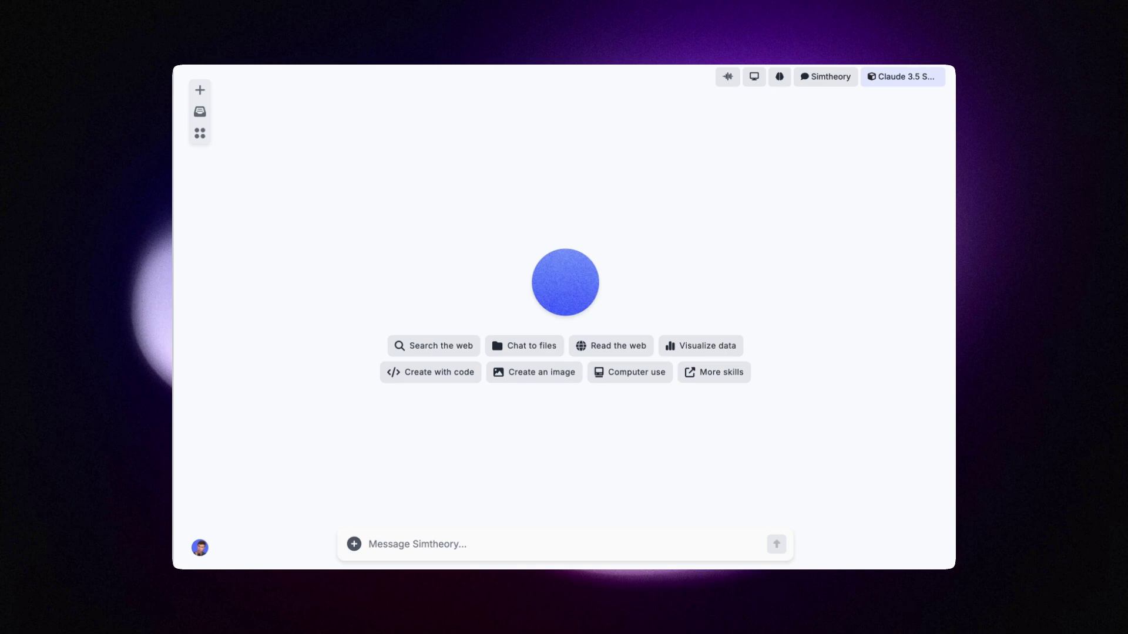
# Pick the Landing page coding skill, attach the reference design image, and paste the Alwatch prompt.
pyautogui.click(355, 543)
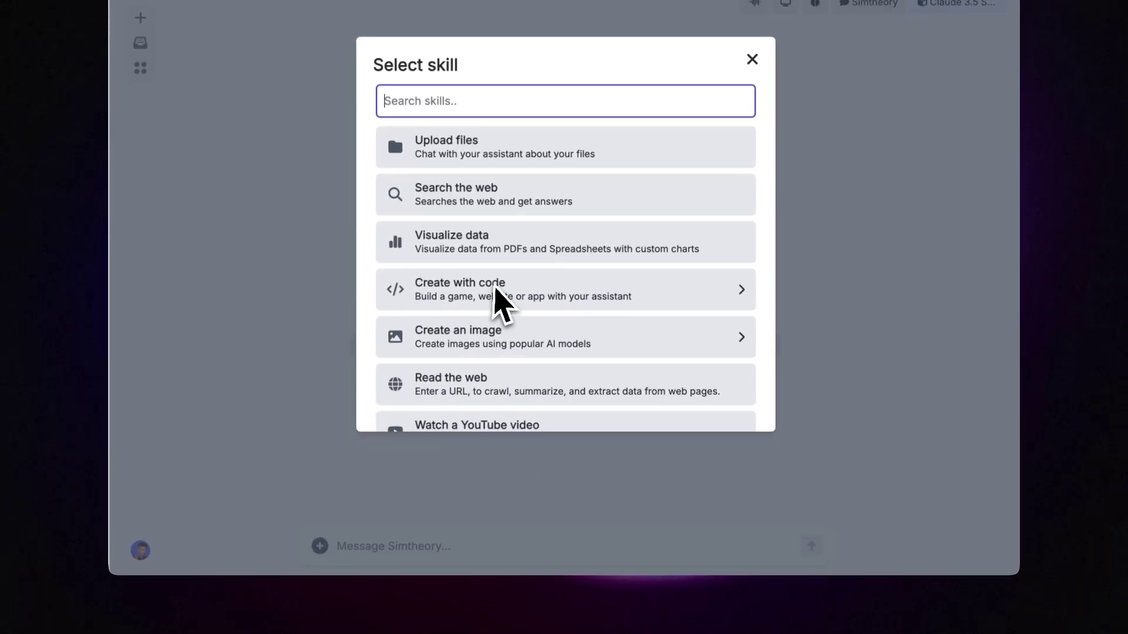
pyautogui.click(495, 289)
pyautogui.scroll(-4, 485, 308)
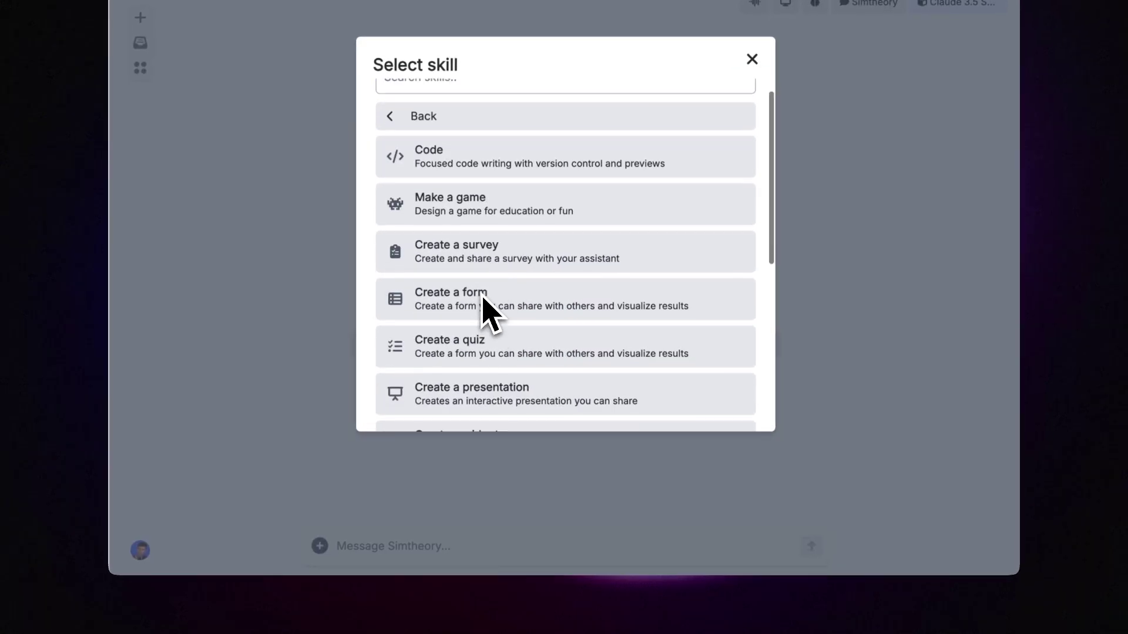
pyautogui.click(473, 309)
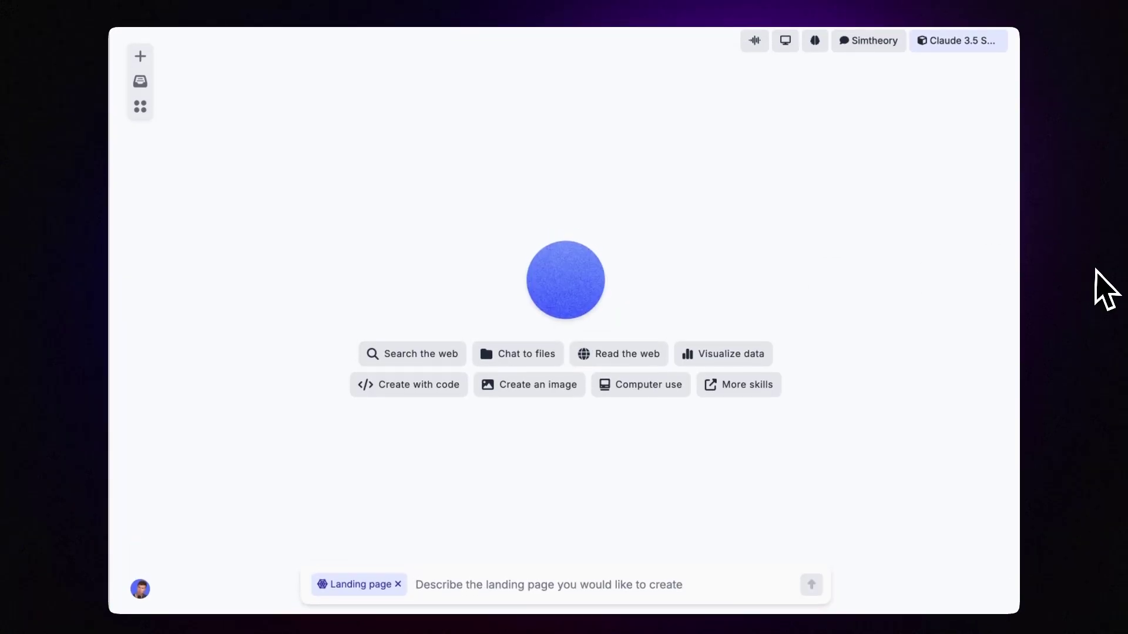
pyautogui.moveTo(1101, 252); pyautogui.dragTo(588, 461)
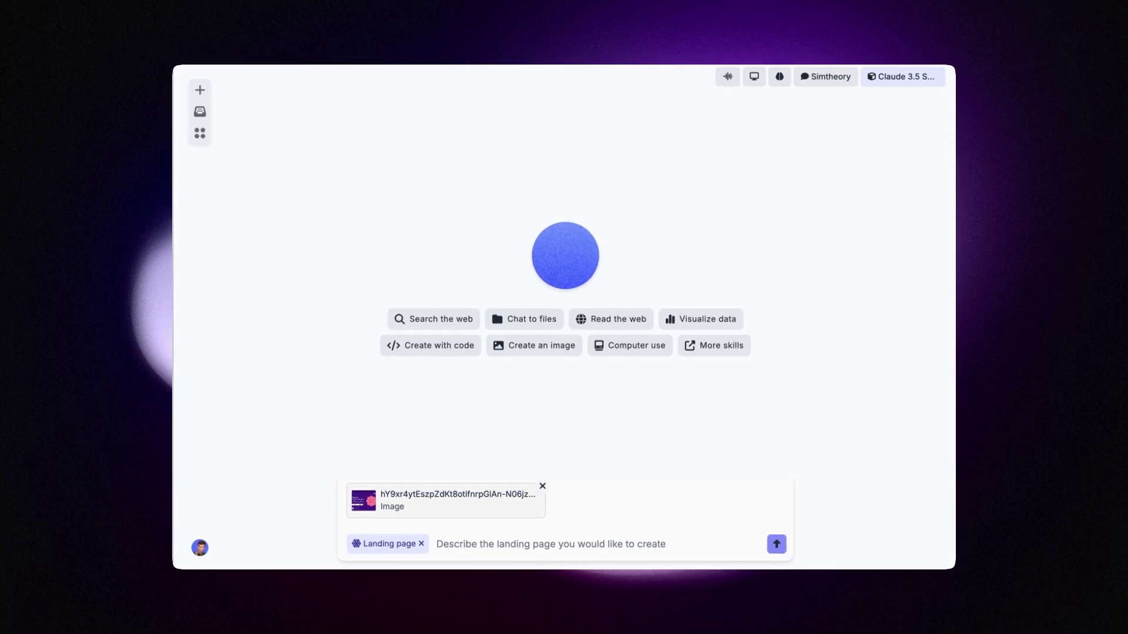
pyautogui.write('can you make me a landing page for my upcoming product launch of an AI wristwatch called "AIwatch" that looks like the landing page in the image')
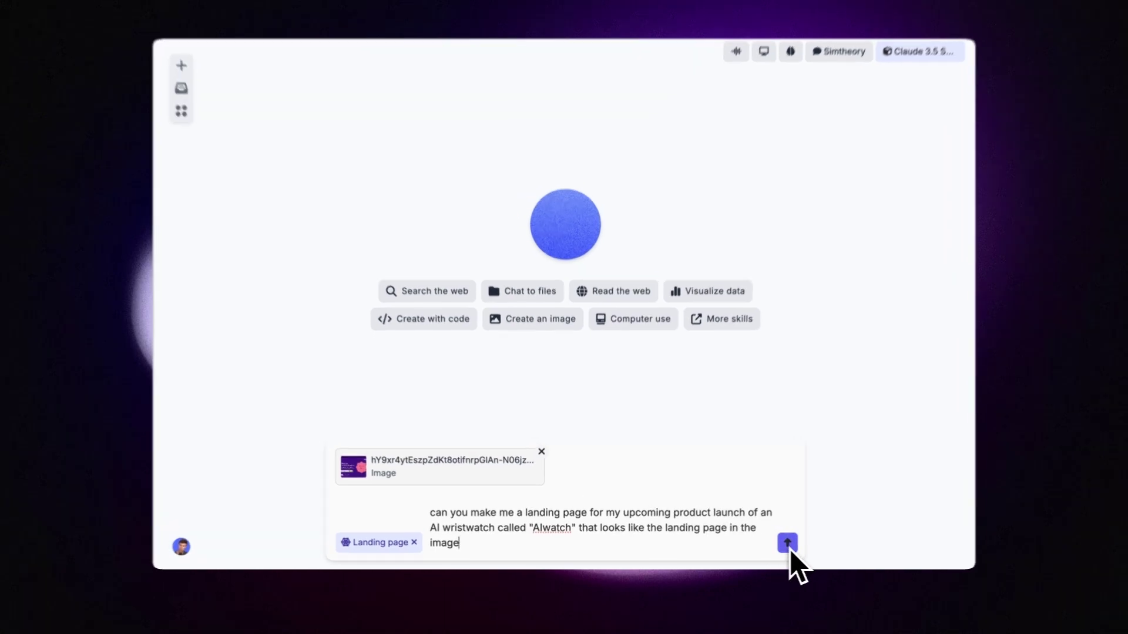
# Send the request and view the generated 'The Future on Your Wrist' page full screen.
pyautogui.click(778, 547)
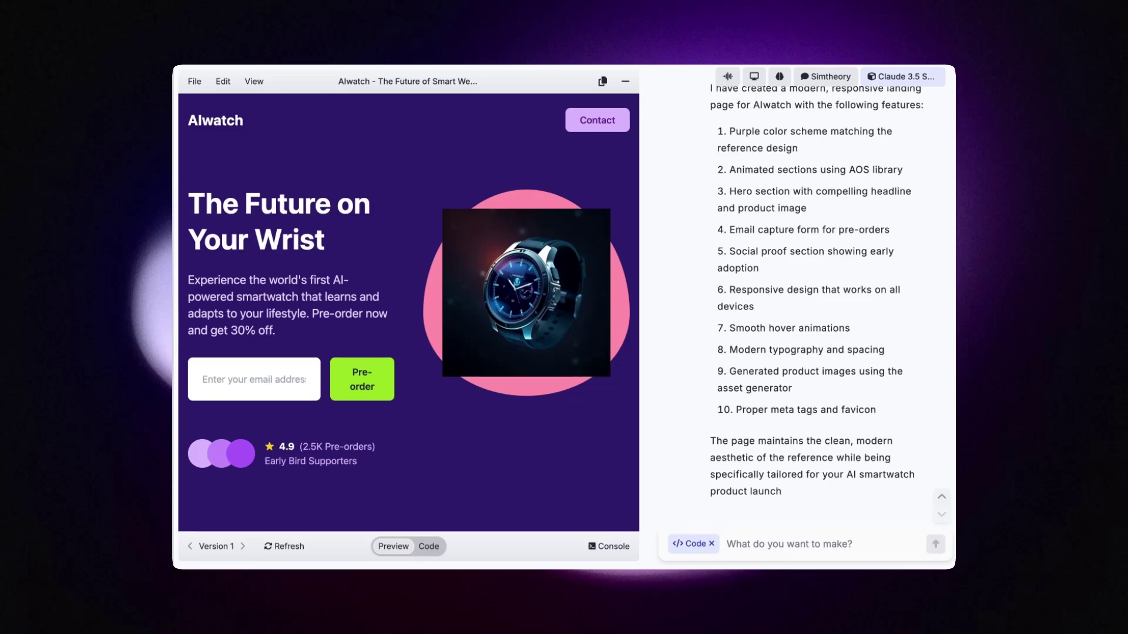
pyautogui.click(253, 82)
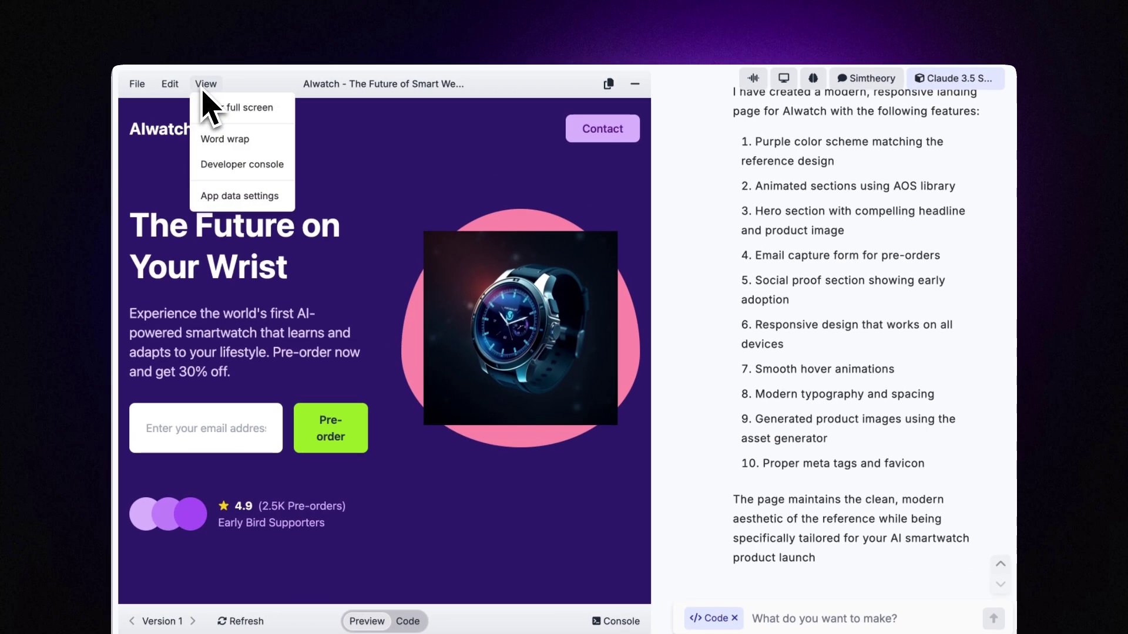
pyautogui.click(209, 108)
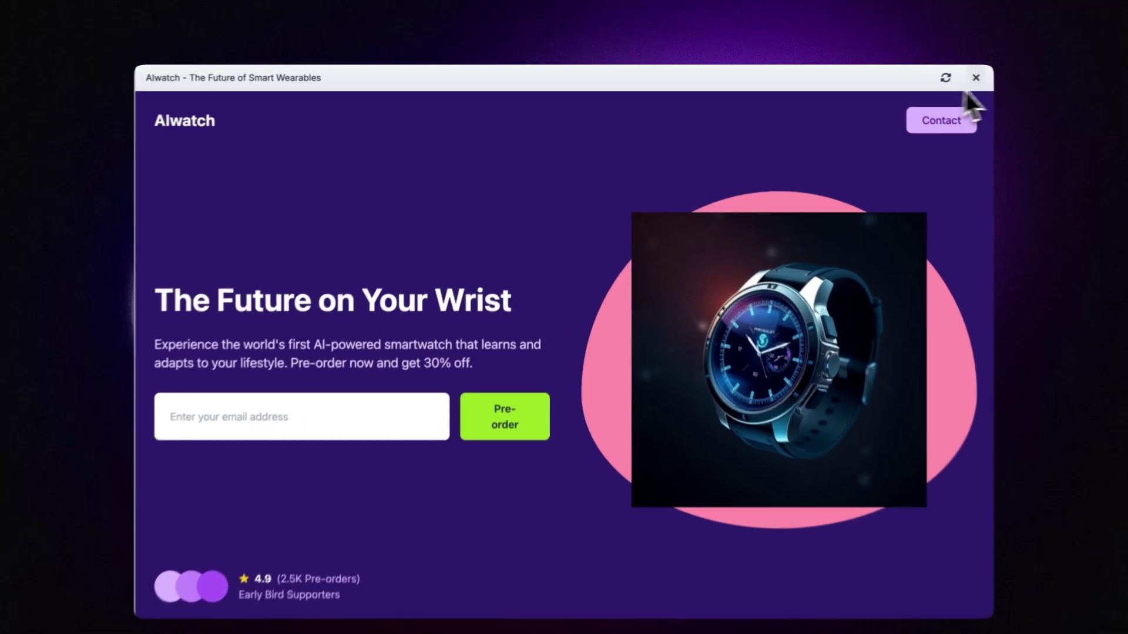
# Close the full-screen preview of the Alwatch page.
pyautogui.click(974, 77)
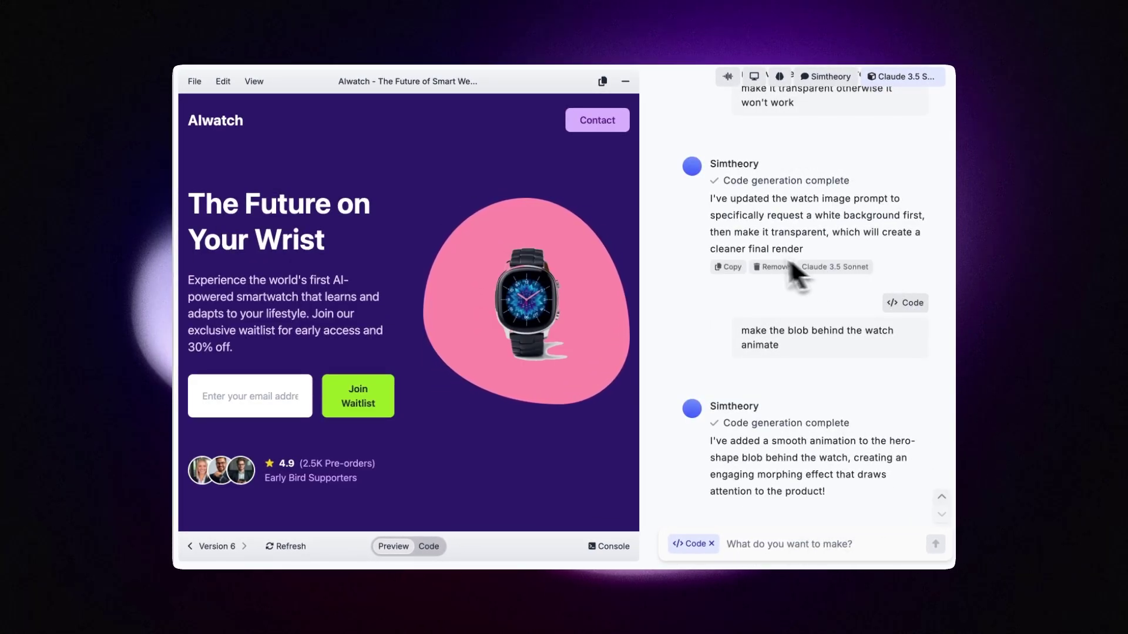
# Scroll through the chat history to review the Version 6 blob-animation changes.
pyautogui.scroll(8, 753, 258)
pyautogui.scroll(5, 752, 254)
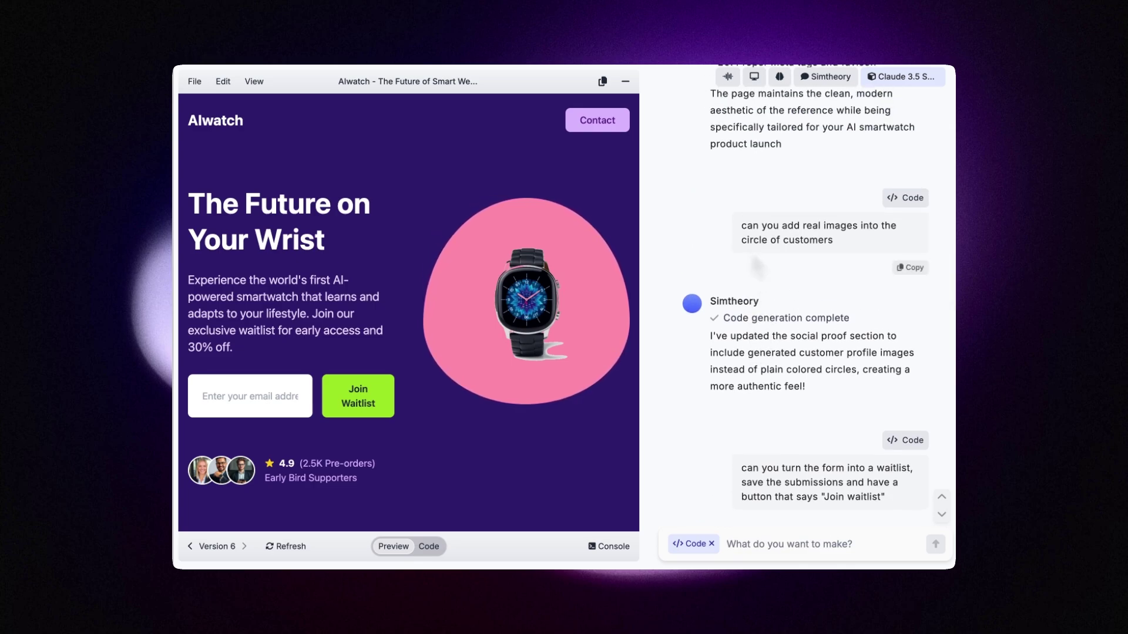
pyautogui.scroll(8, 752, 228)
pyautogui.scroll(-9, 750, 206)
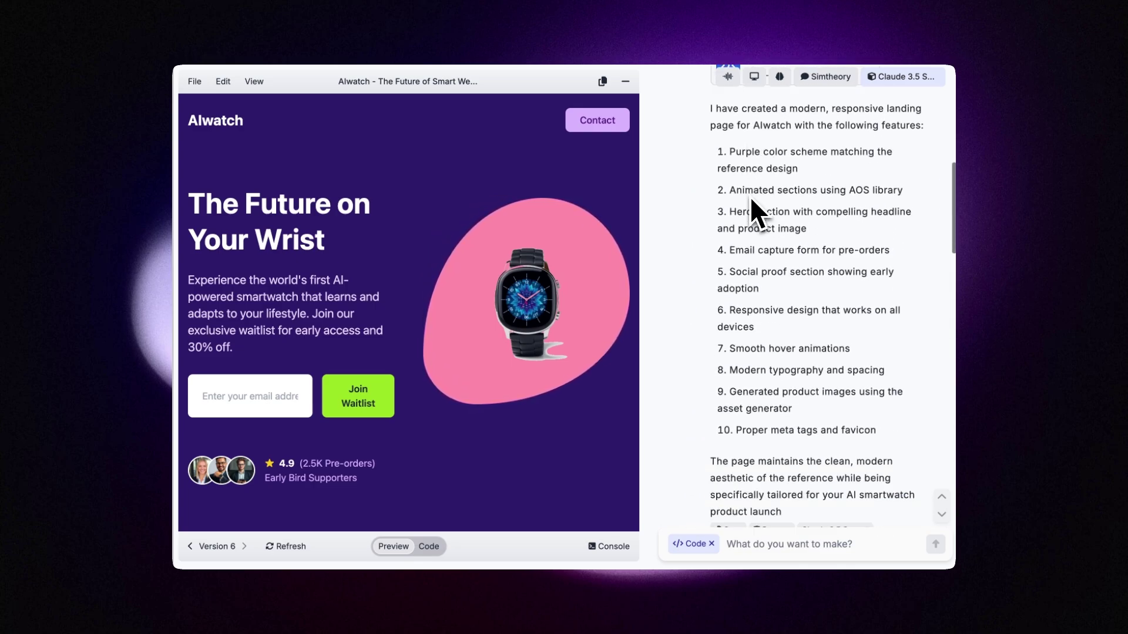
pyautogui.moveTo(767, 196)
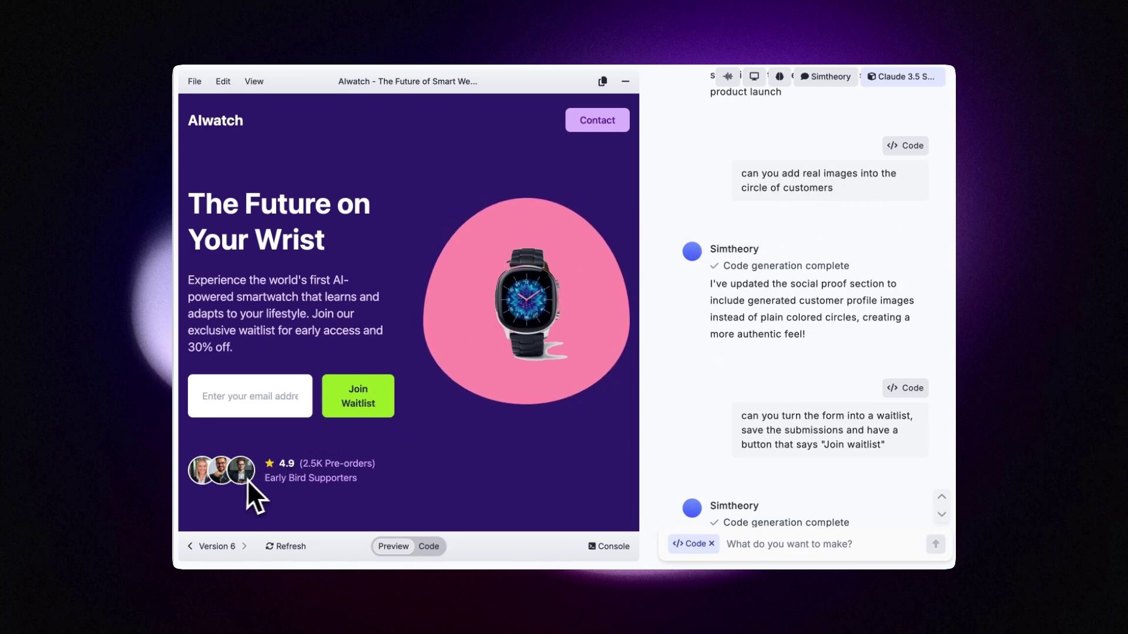
pyautogui.scroll(-3, 773, 283)
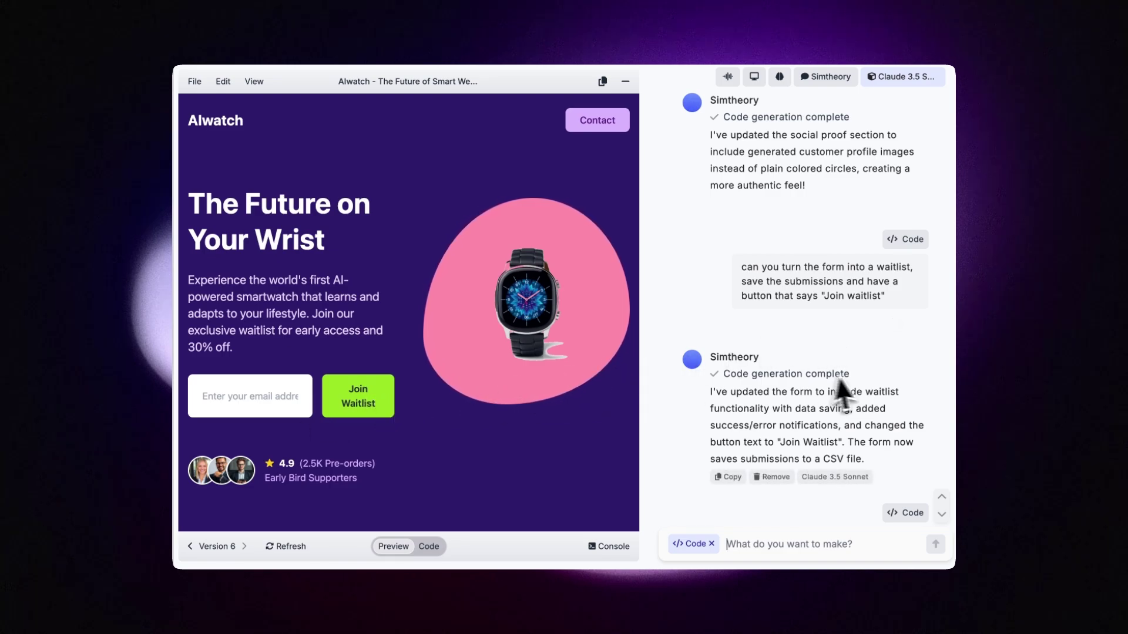
pyautogui.scroll(-2, 858, 377)
pyautogui.scroll(-1, 859, 375)
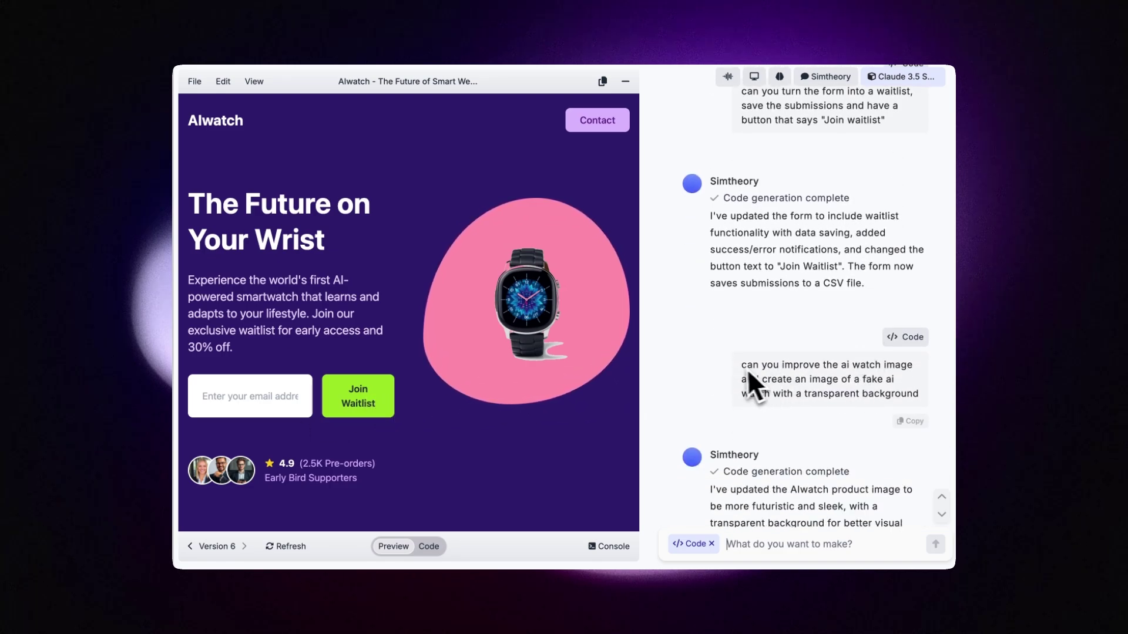
pyautogui.scroll(-5, 823, 393)
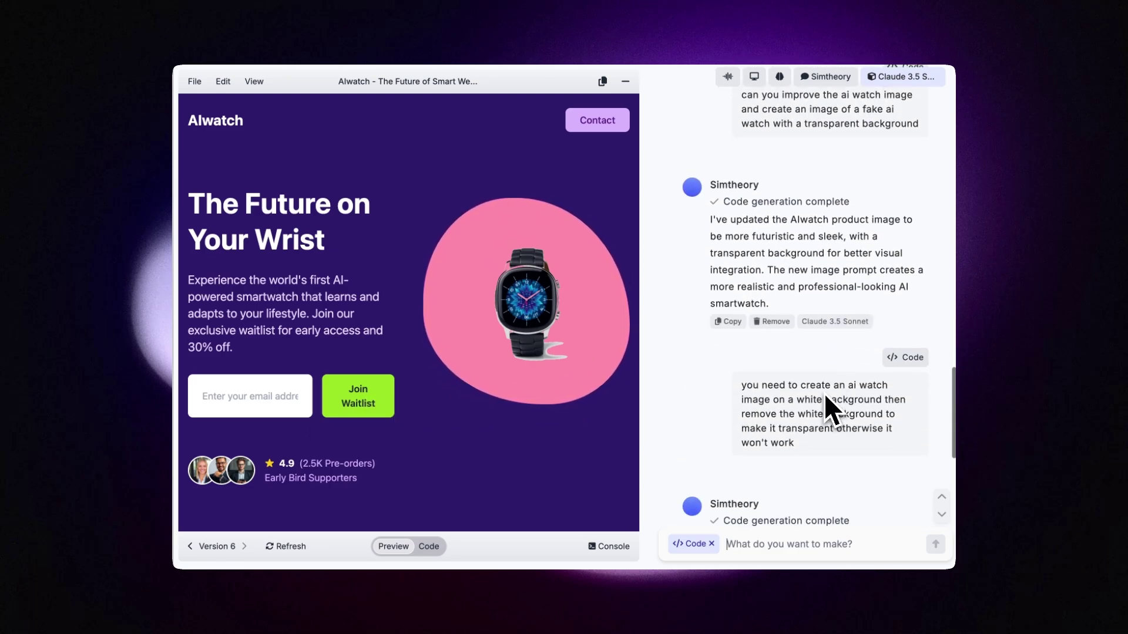
pyautogui.scroll(-5, 791, 389)
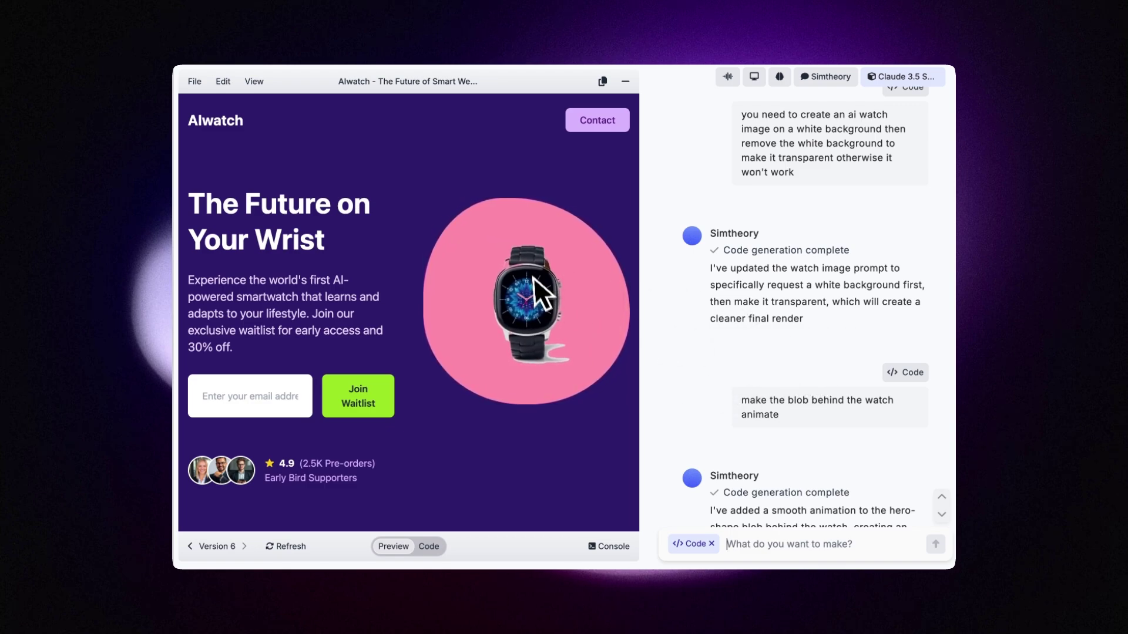
pyautogui.scroll(-3, 702, 394)
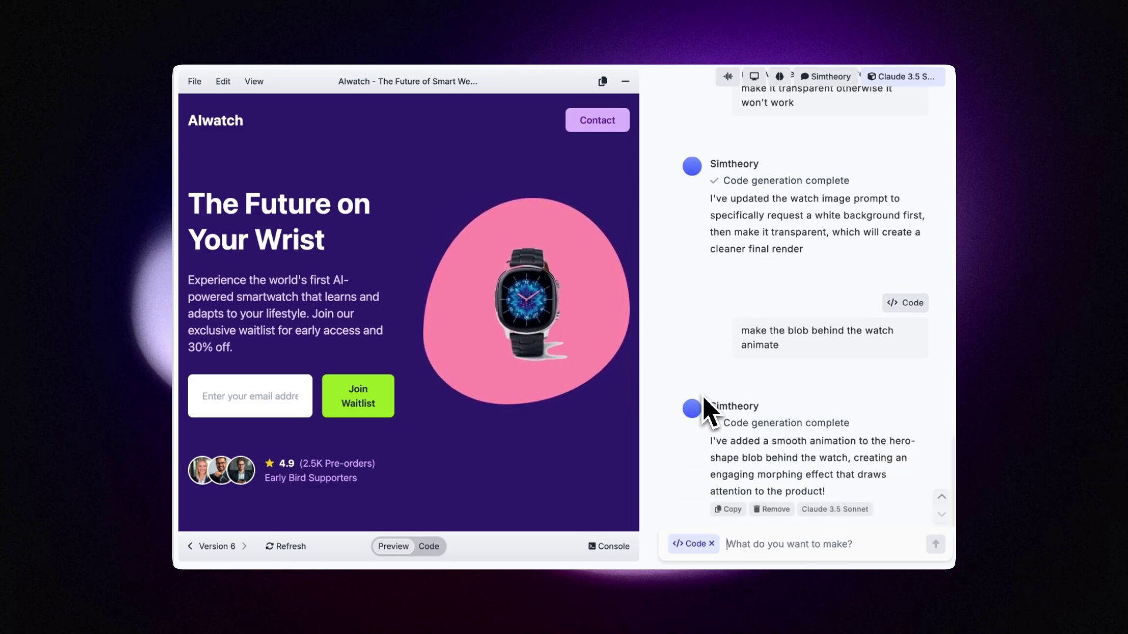
# Join the waitlist with a test email address, then open the preview's app data settings.
pyautogui.click(254, 401)
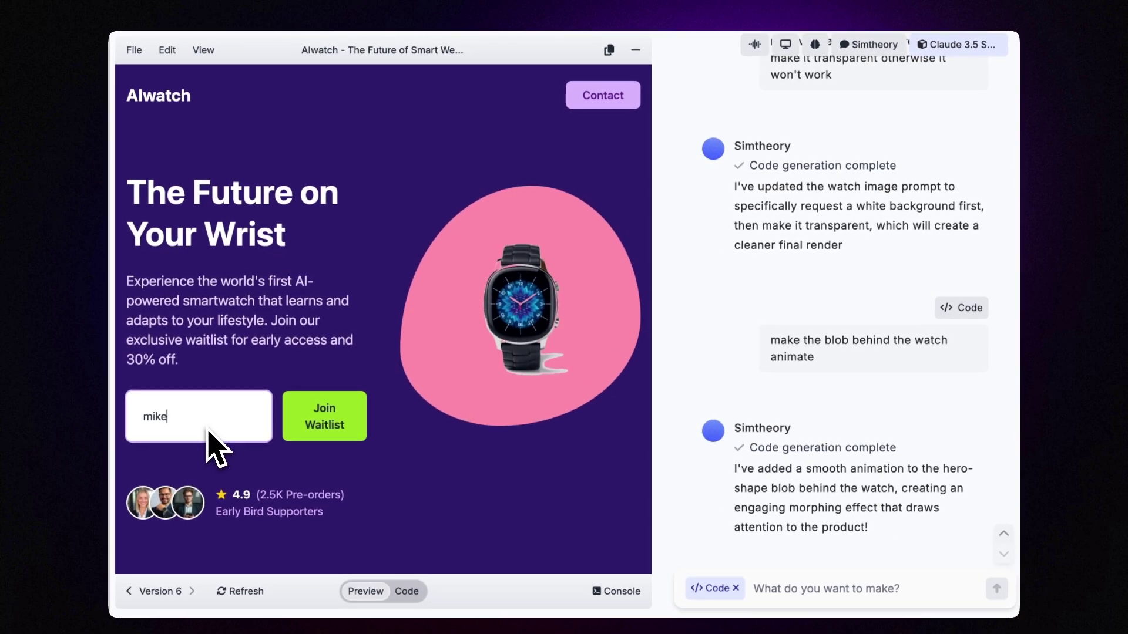
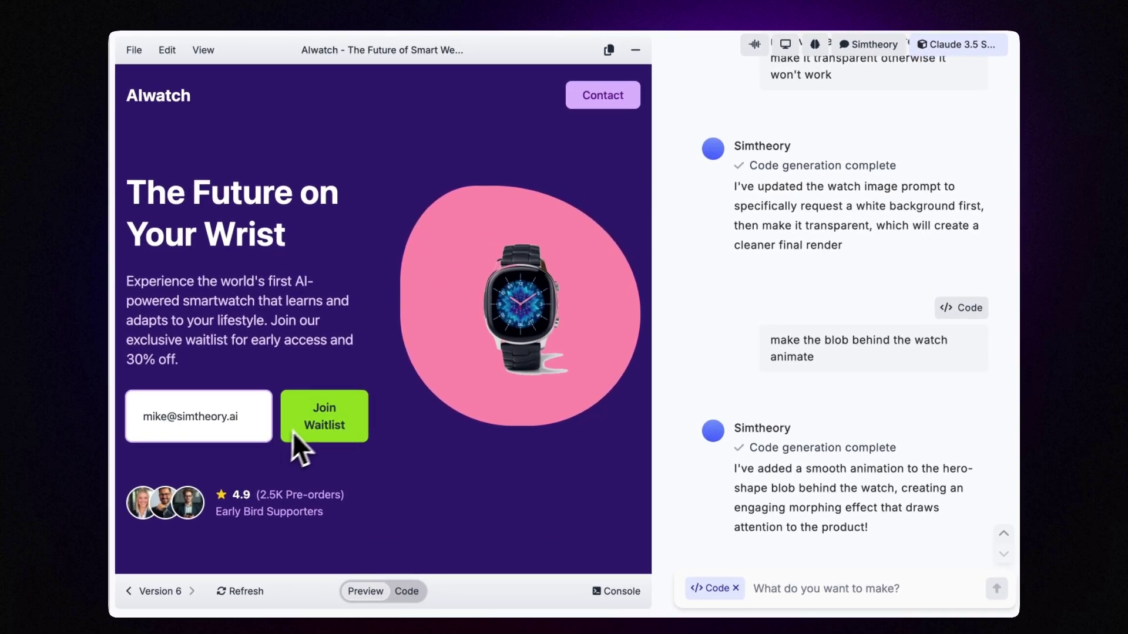
pyautogui.click(309, 423)
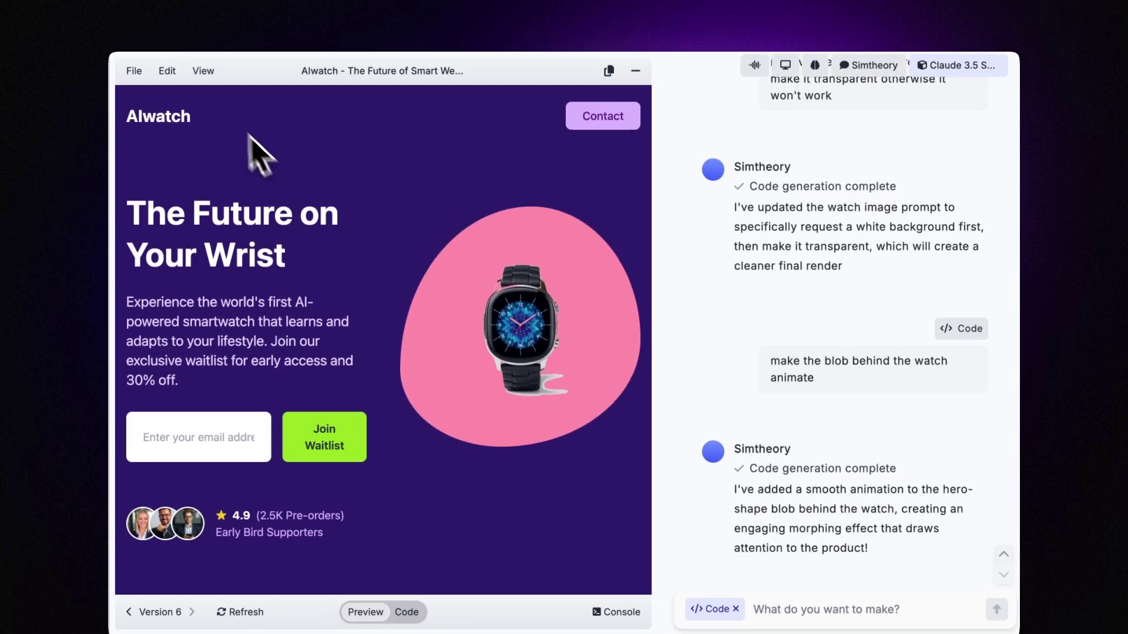
pyautogui.click(203, 50)
pyautogui.click(212, 195)
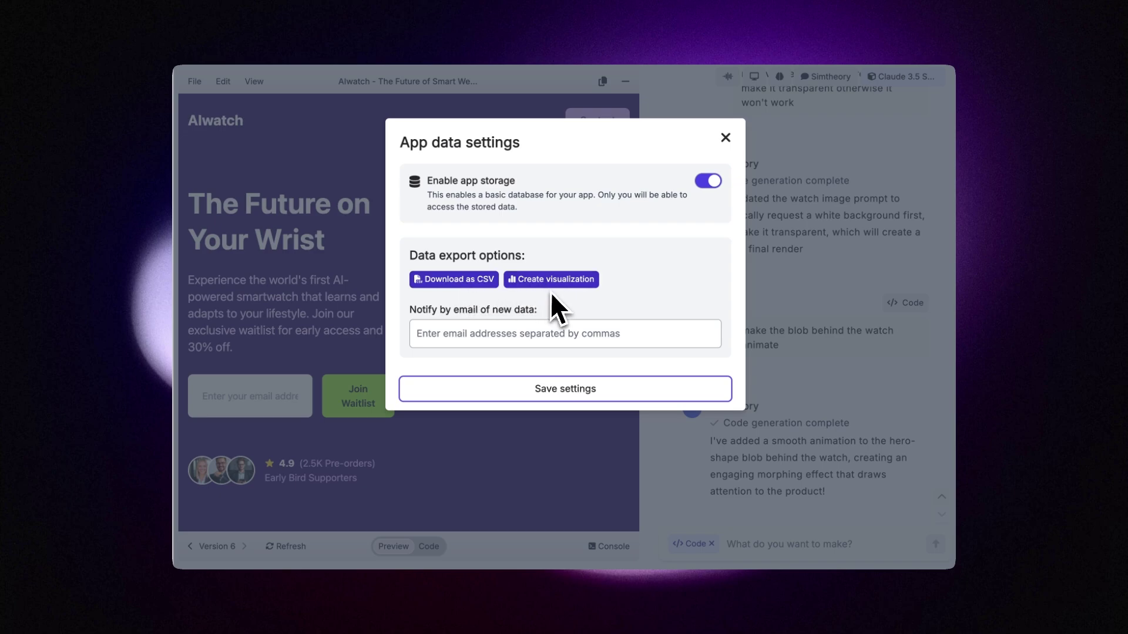
pyautogui.click(481, 340)
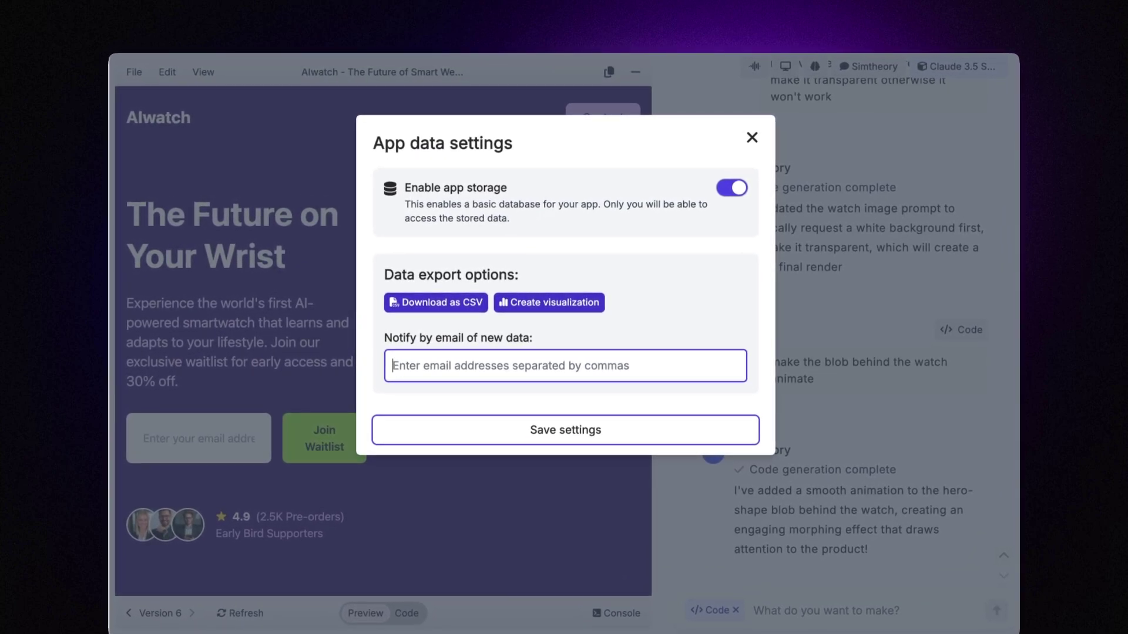
pyautogui.click(753, 139)
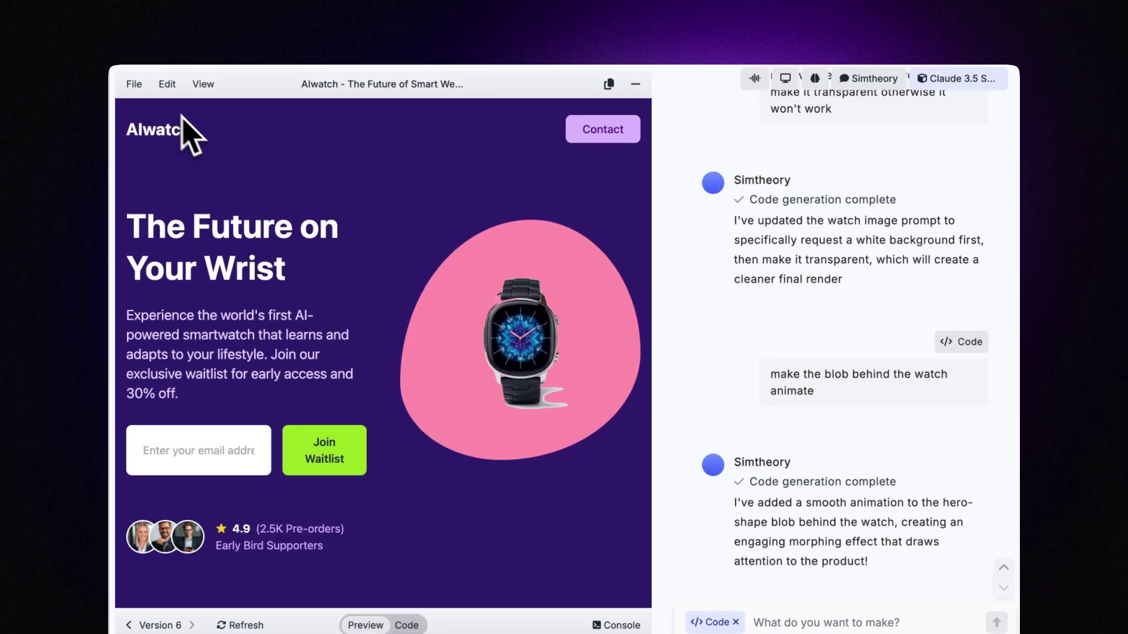
pyautogui.click(135, 85)
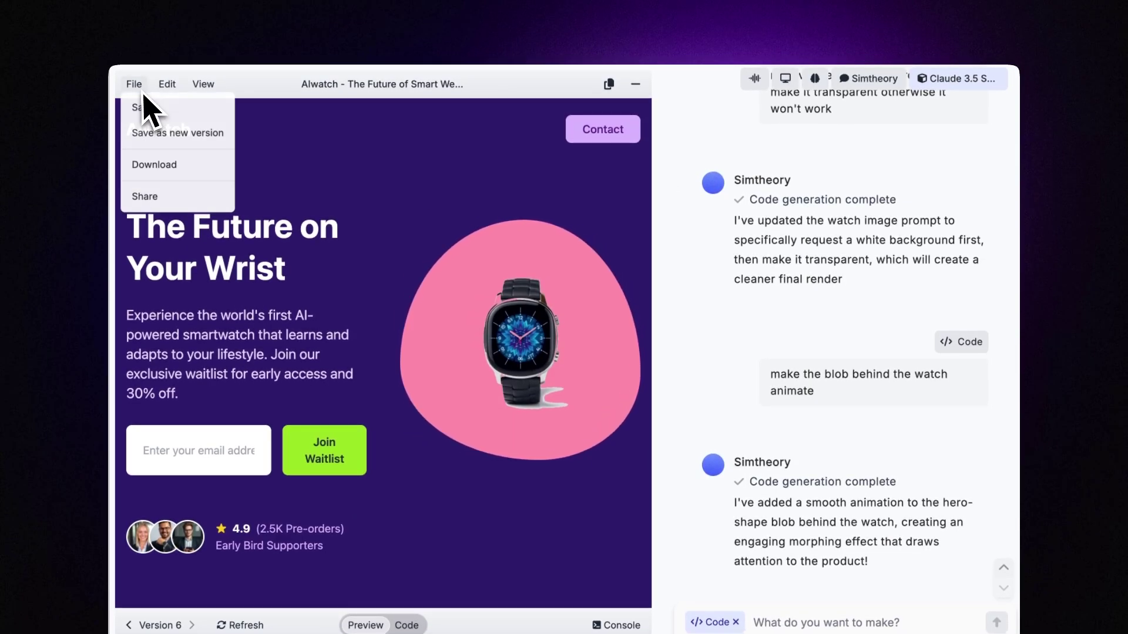
pyautogui.click(142, 197)
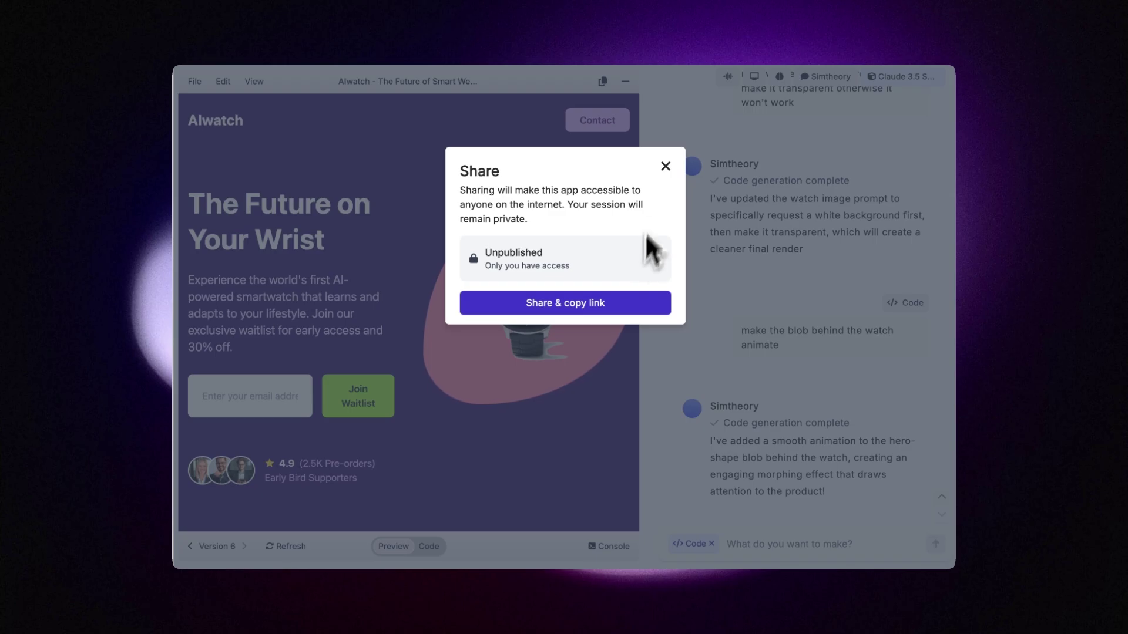
pyautogui.click(666, 166)
pyautogui.click(194, 81)
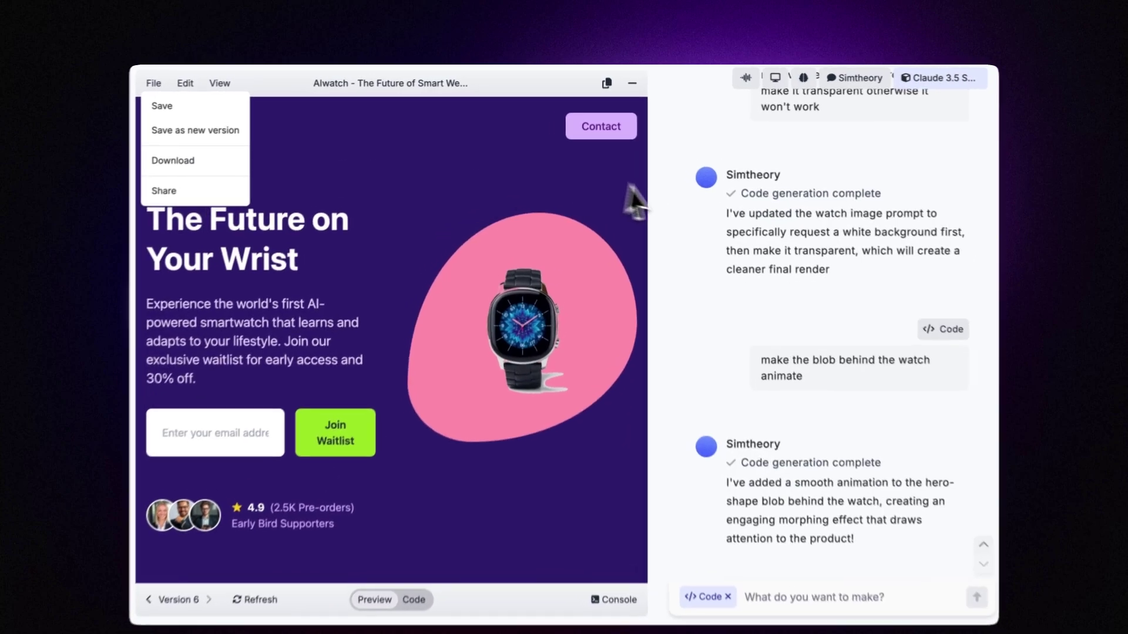
pyautogui.click(337, 73)
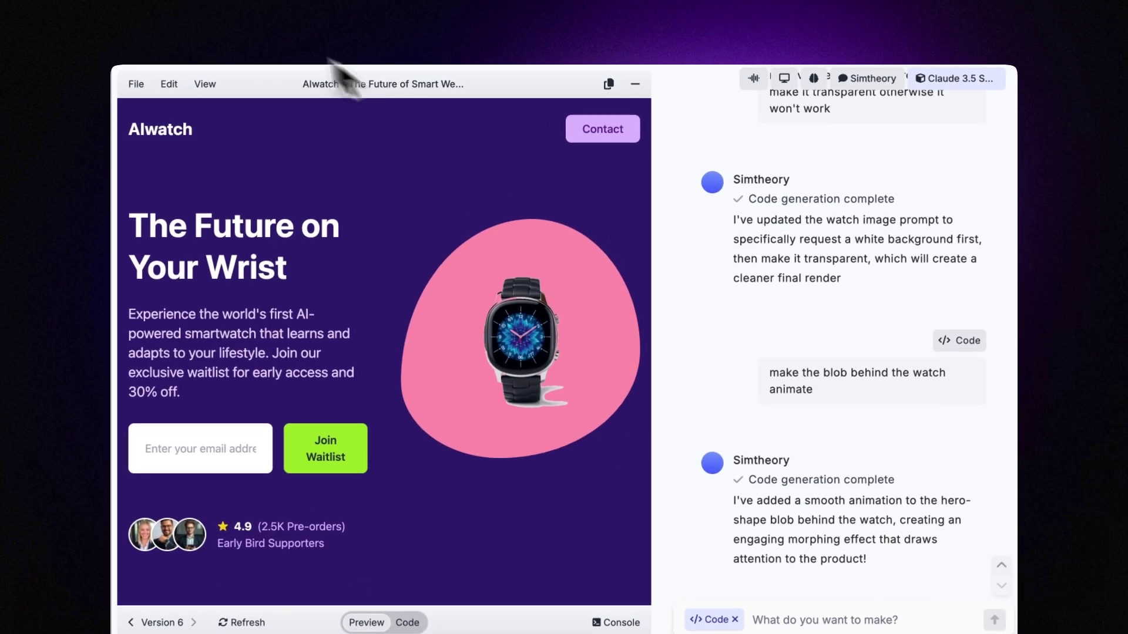
pyautogui.click(219, 83)
pyautogui.click(238, 103)
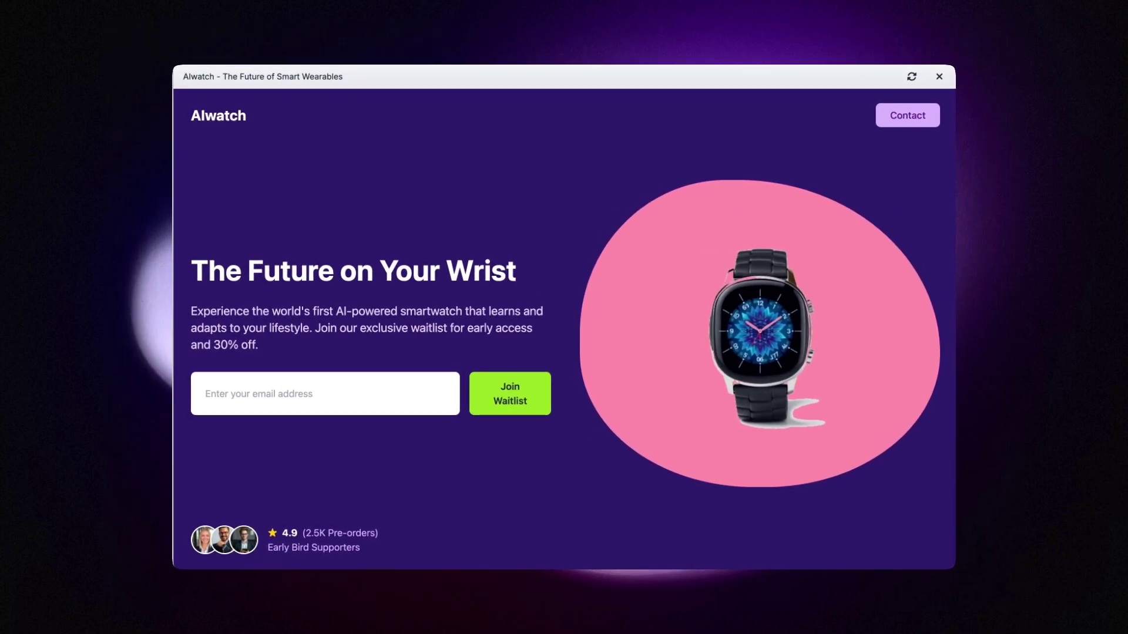
pyautogui.click(939, 77)
pyautogui.scroll(10, 871, 220)
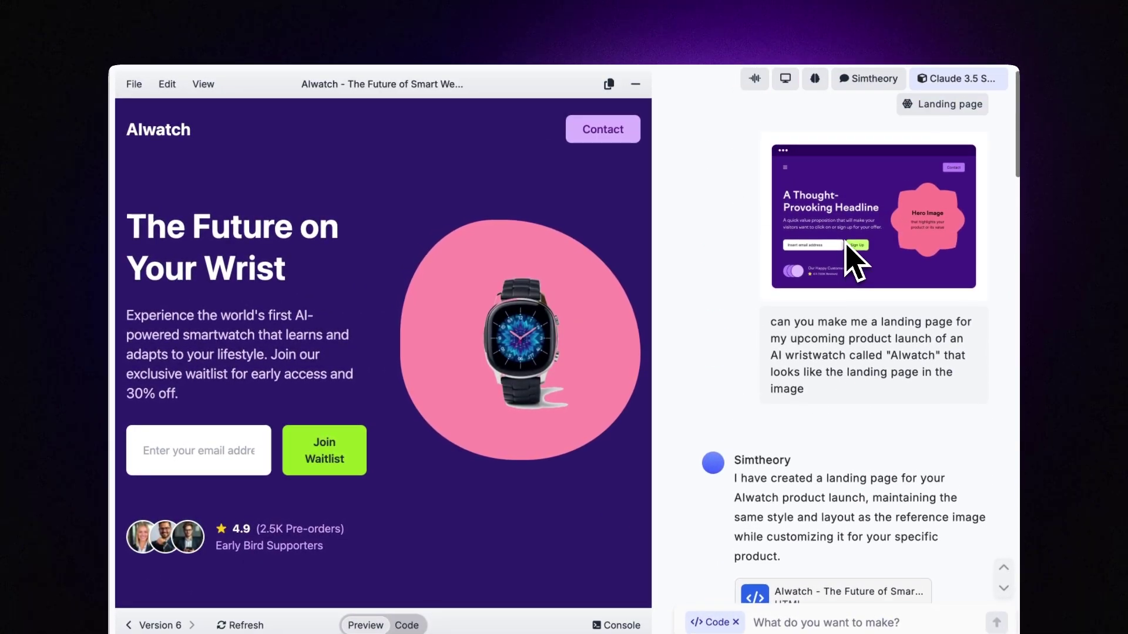